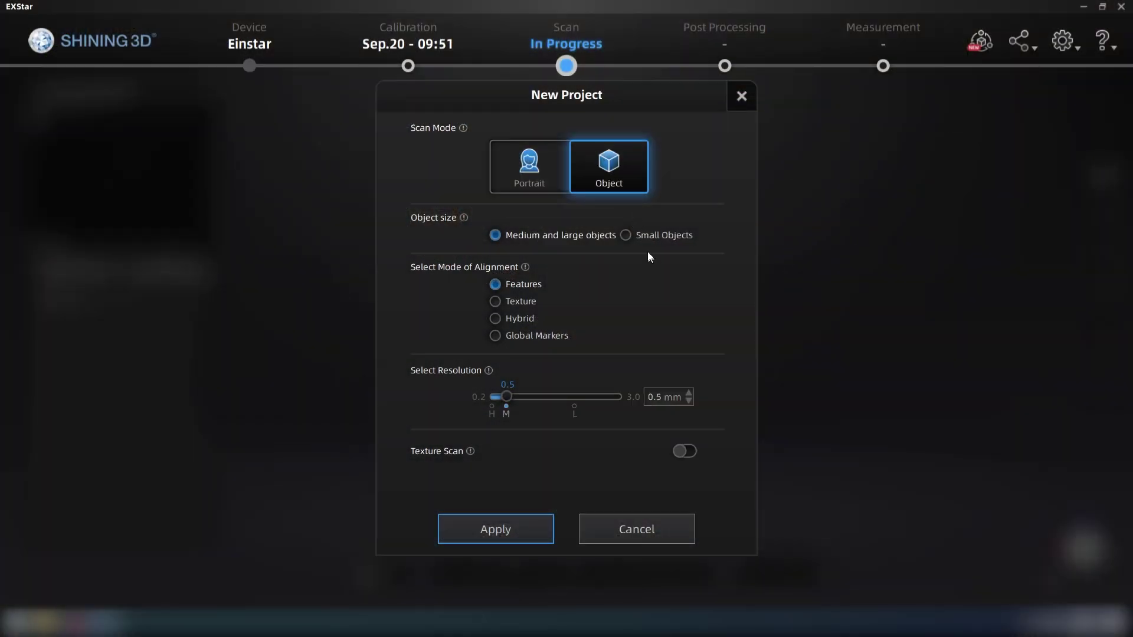
Configure the new object scan project for Small Objects with Features as the alignment mode.
left_click(632, 236)
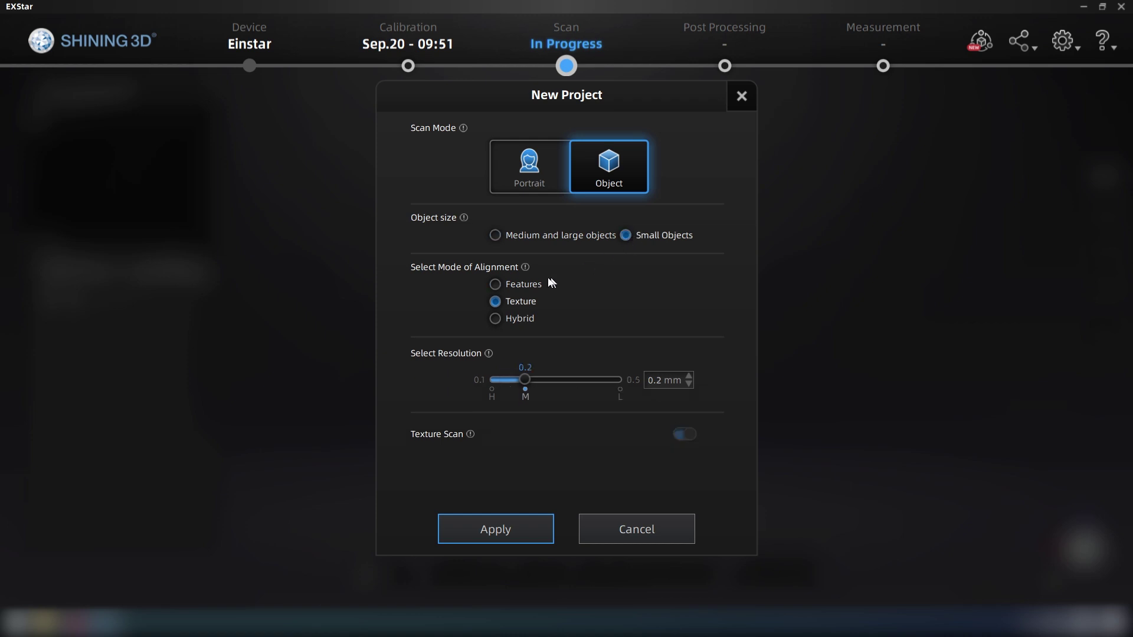
left_click(495, 283)
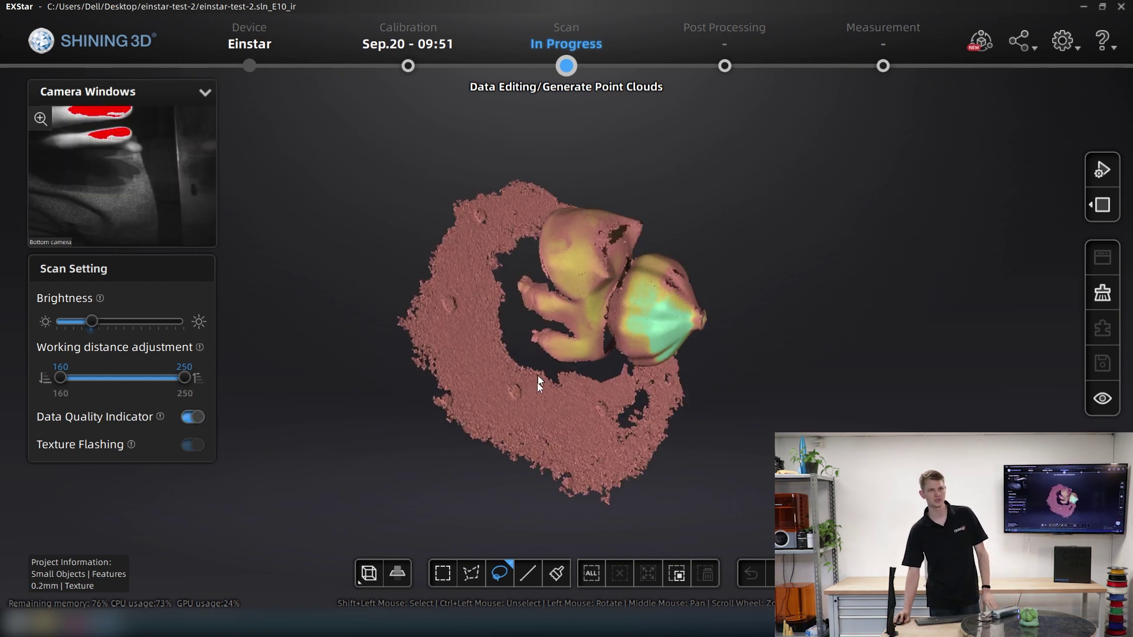
Generate the point cloud from the first scan of the figure, without the optimization option.
left_click_drag(538, 382, 537, 340)
left_click_drag(569, 239, 634, 540)
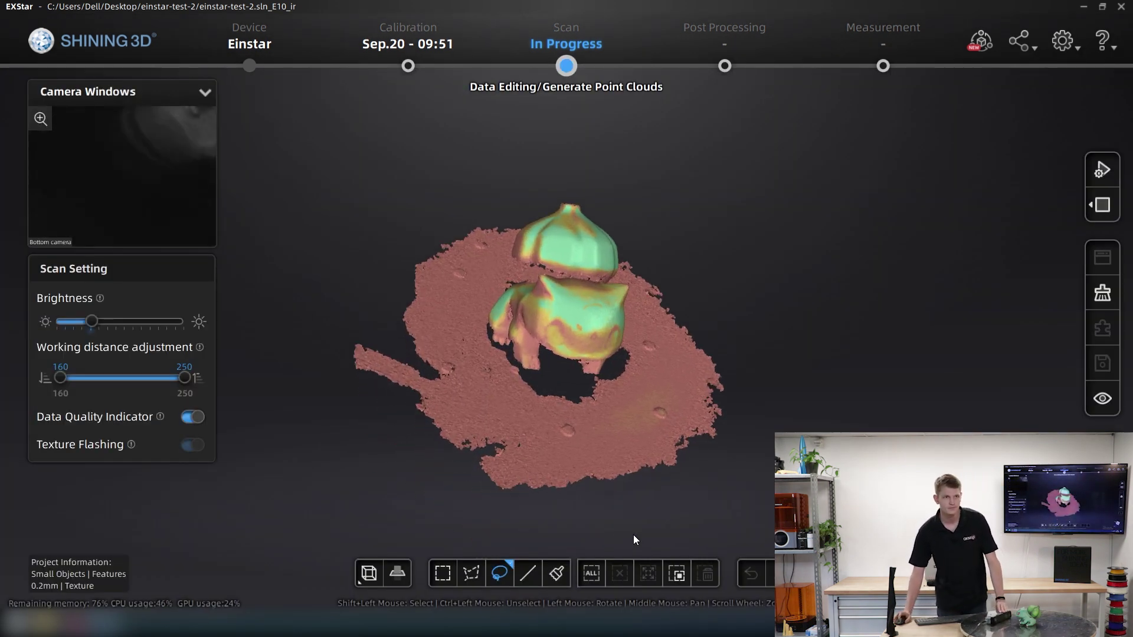
left_click_drag(516, 286, 671, 334)
left_click_drag(502, 206, 661, 378)
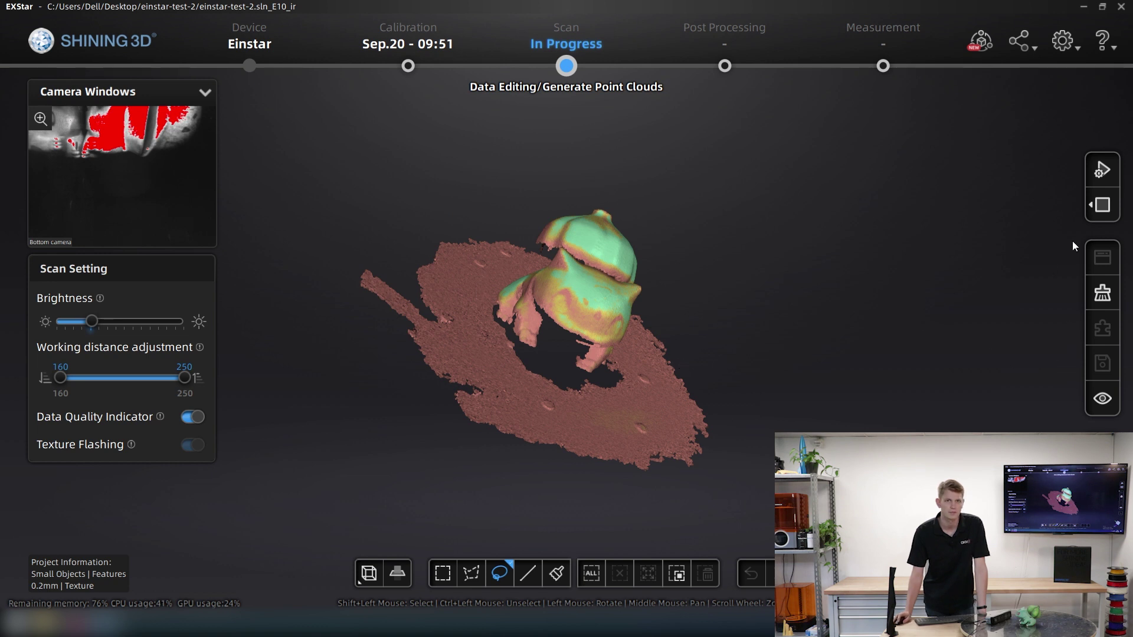
left_click(1097, 209)
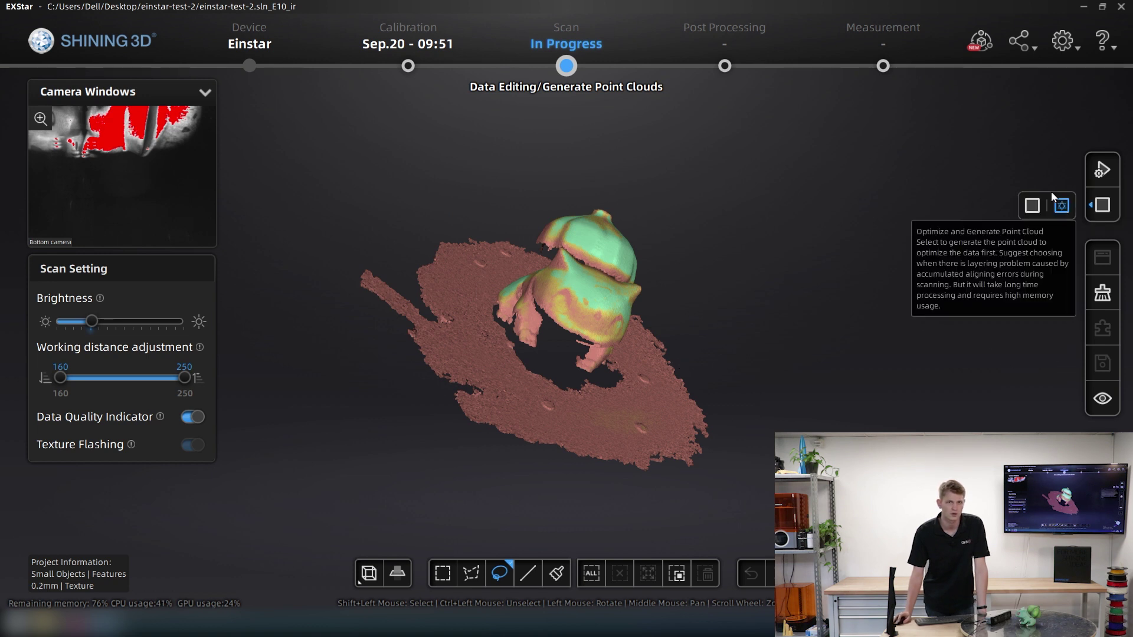
left_click(1036, 204)
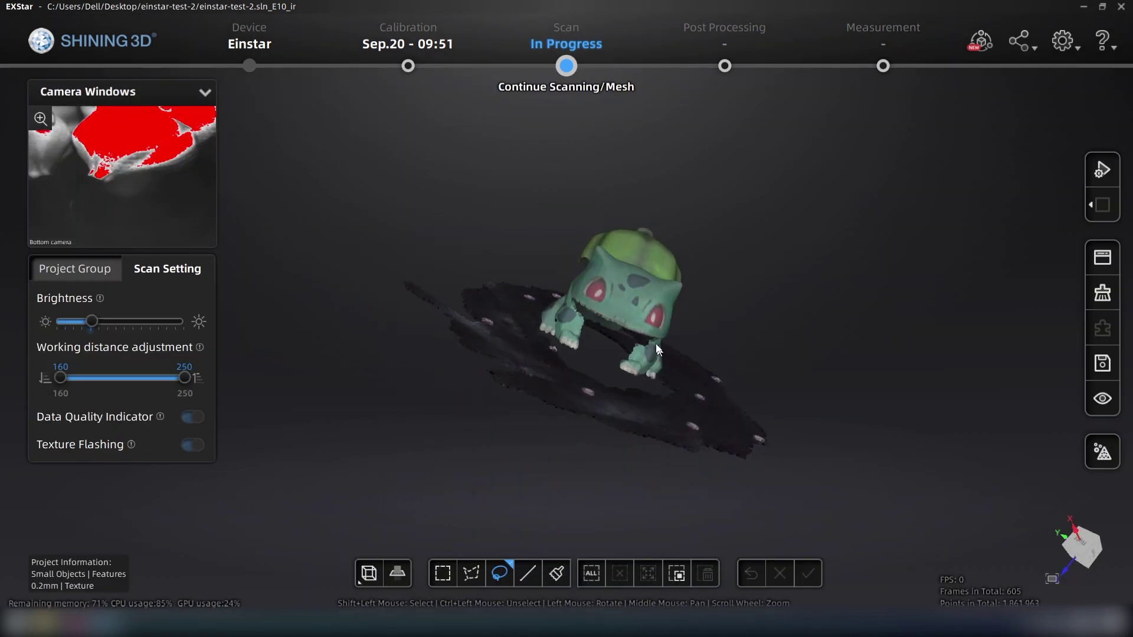
Delete the turntable surface from the first scan with a straight-line cutting plane just beneath the figure's feet, extended over the whole surface.
left_click_drag(569, 412, 597, 373)
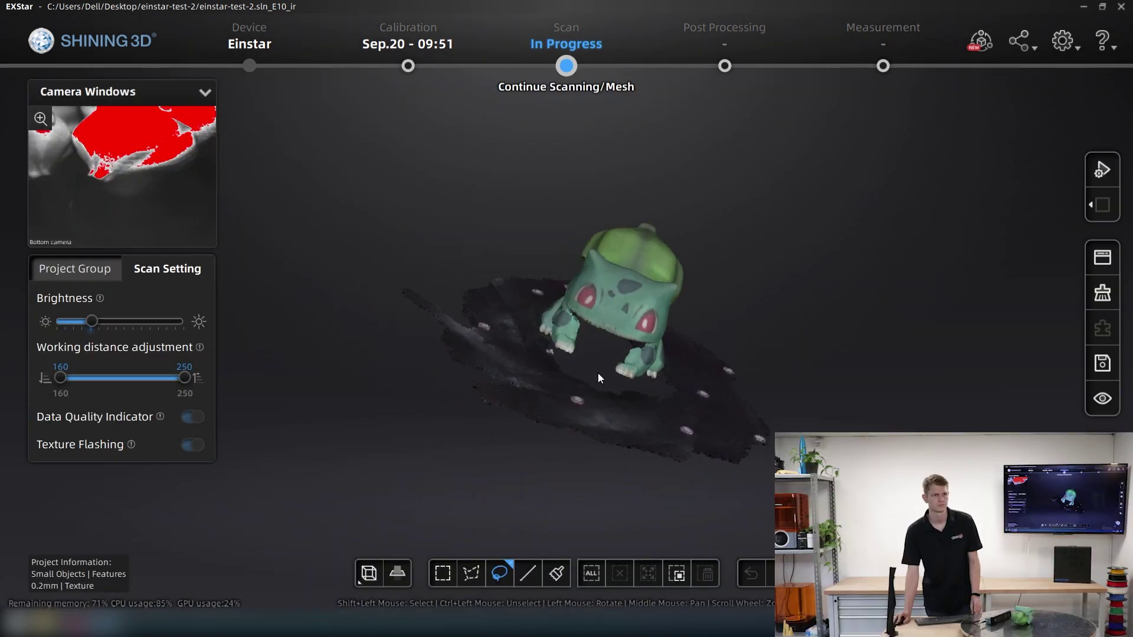
left_click(397, 573)
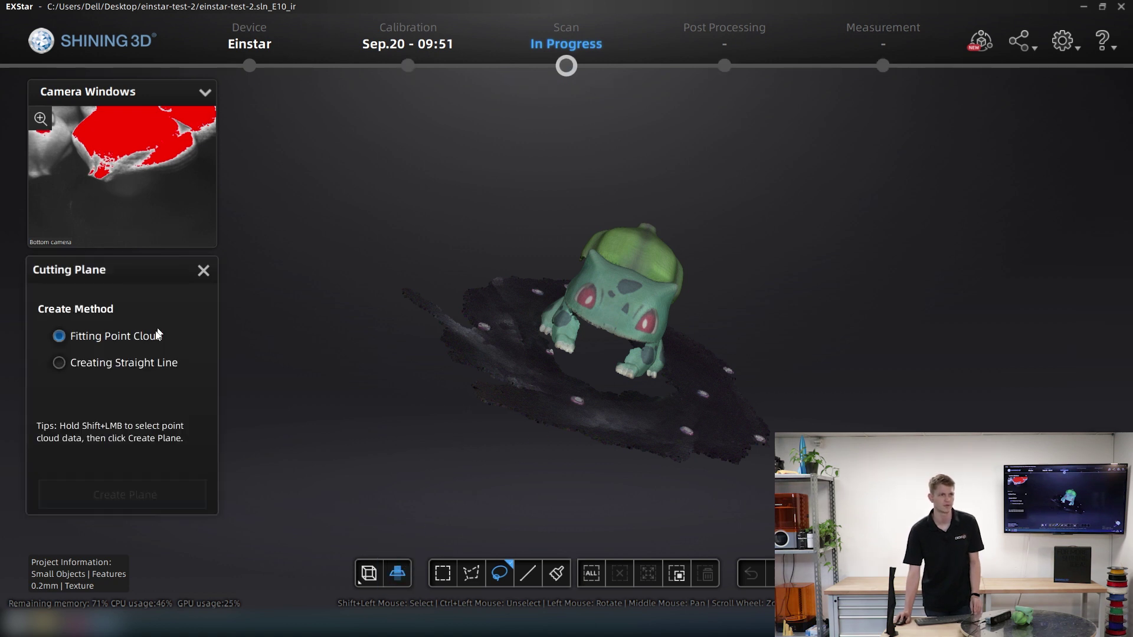
left_click(149, 364)
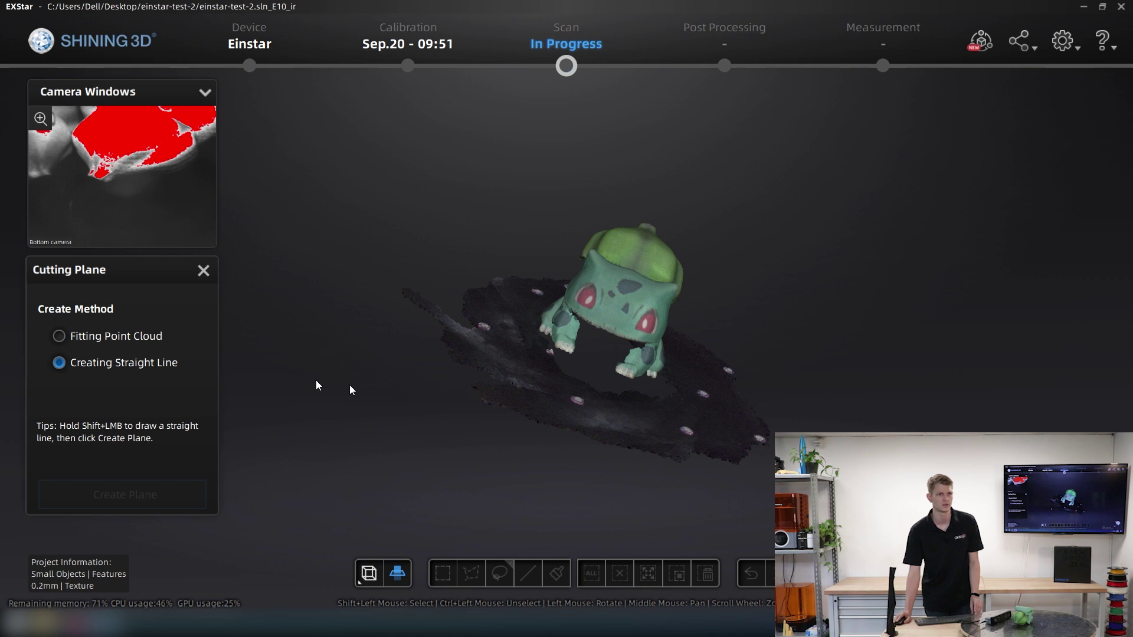
left_click_drag(350, 390, 561, 366)
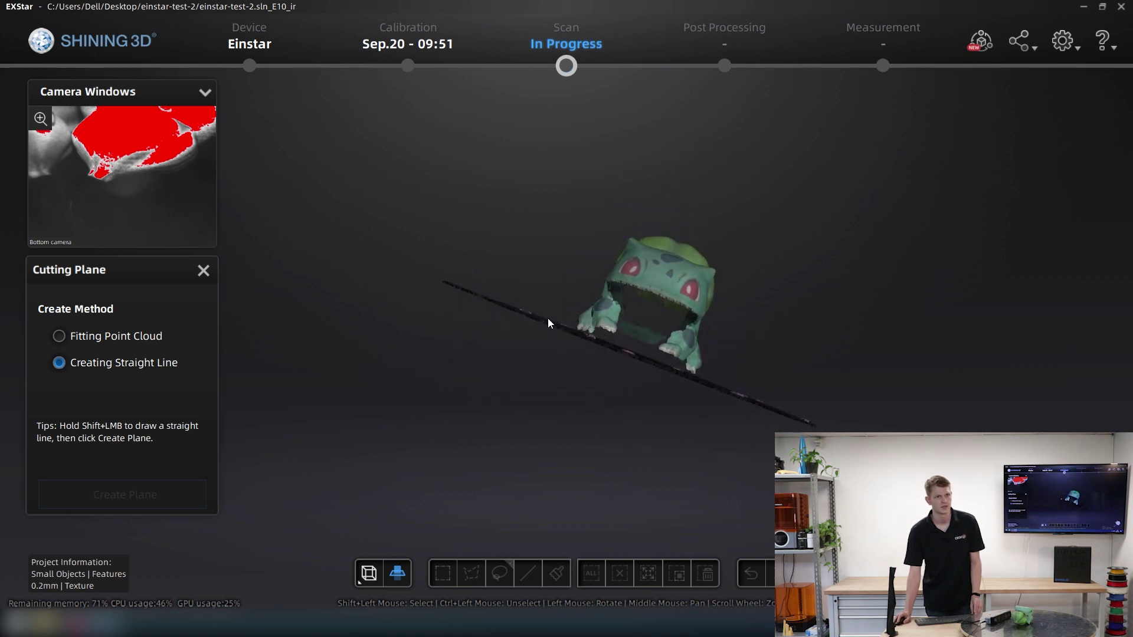
mouse_move(526, 303)
left_mouse_down("shift")
mouse_move(629, 358)
mouse_move(829, 429)
left_mouse_up("shift")
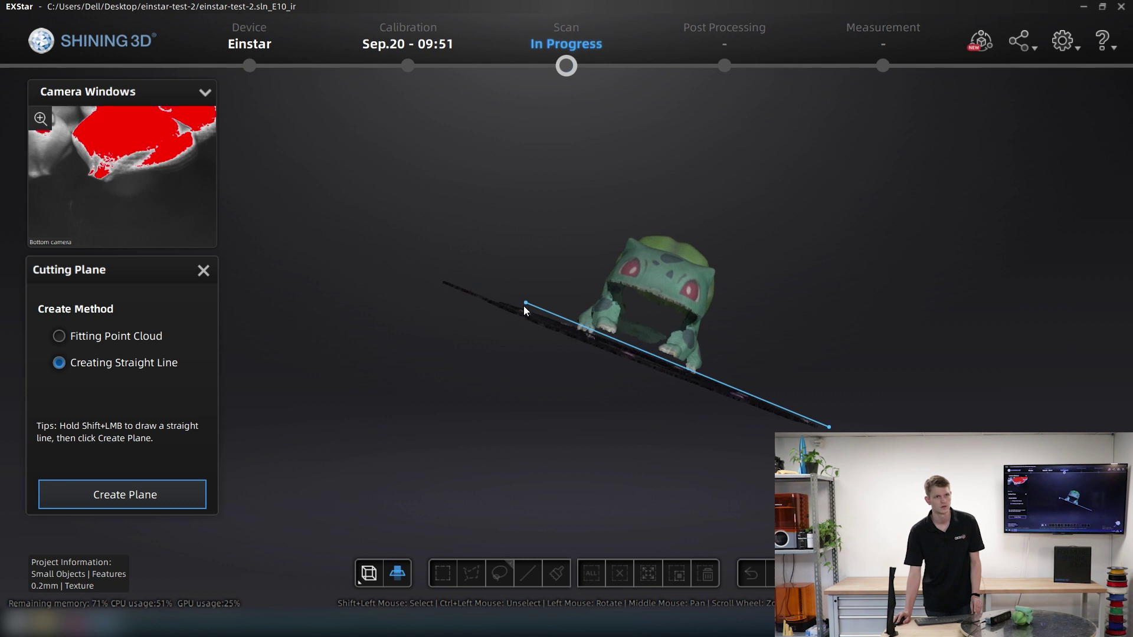
left_click_drag(557, 293, 598, 312)
left_click_drag(734, 324, 773, 348)
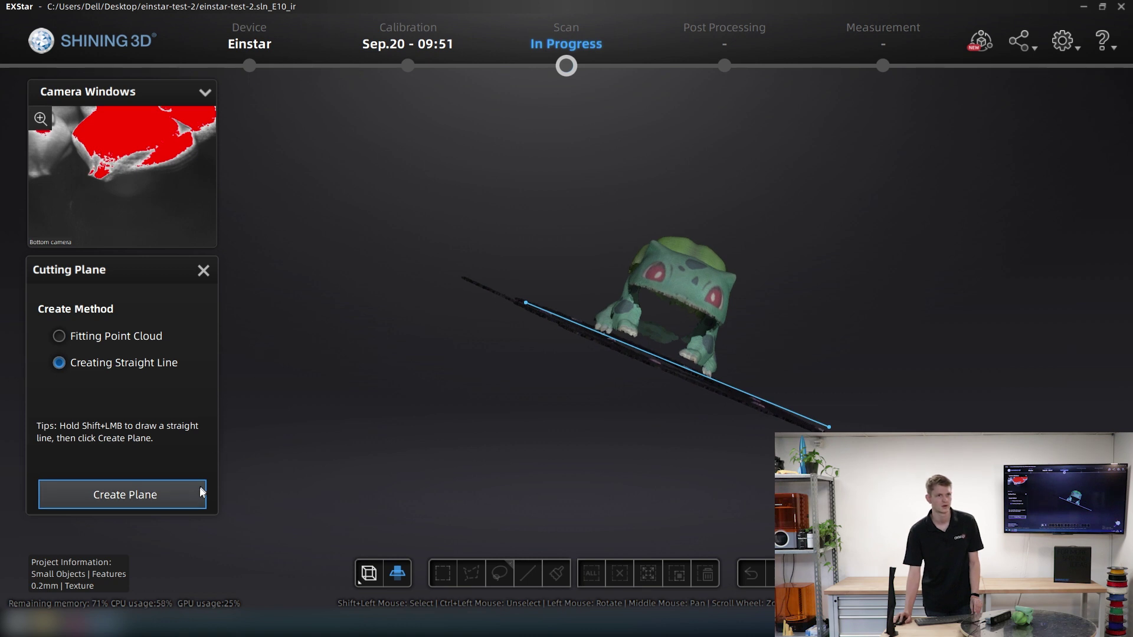
left_click(182, 490)
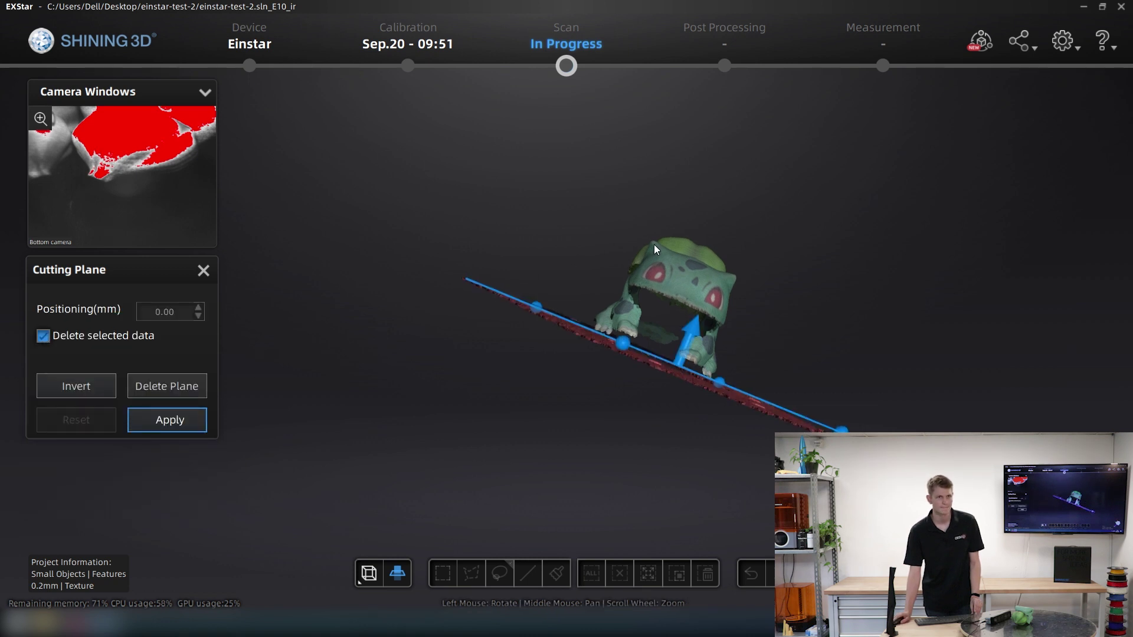
left_click_drag(654, 244, 604, 421)
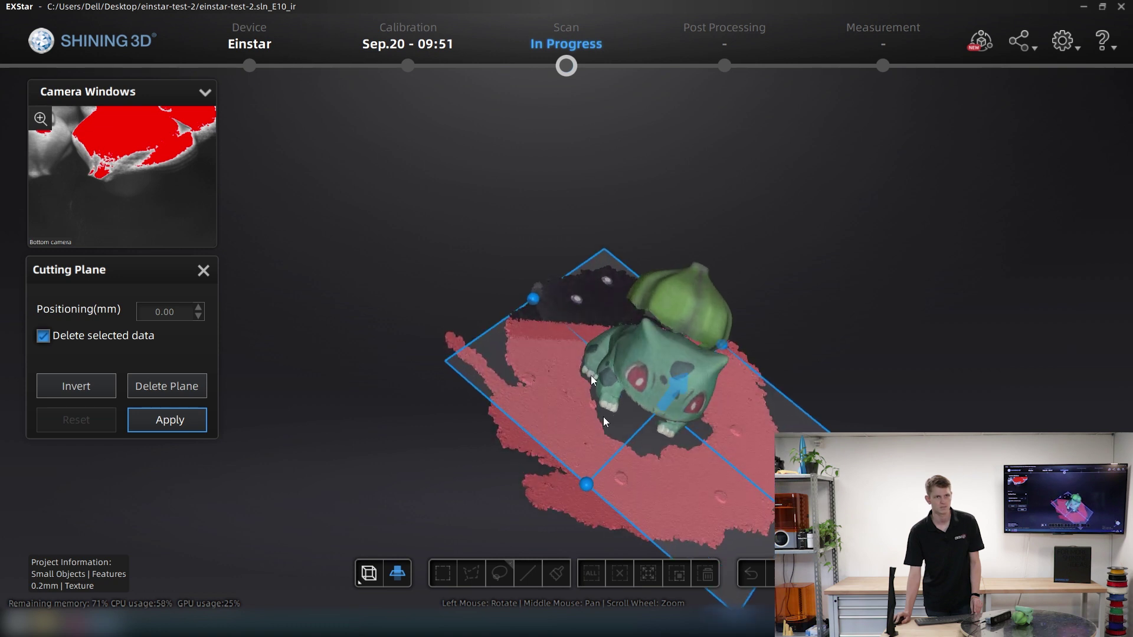
left_click_drag(537, 299, 664, 342)
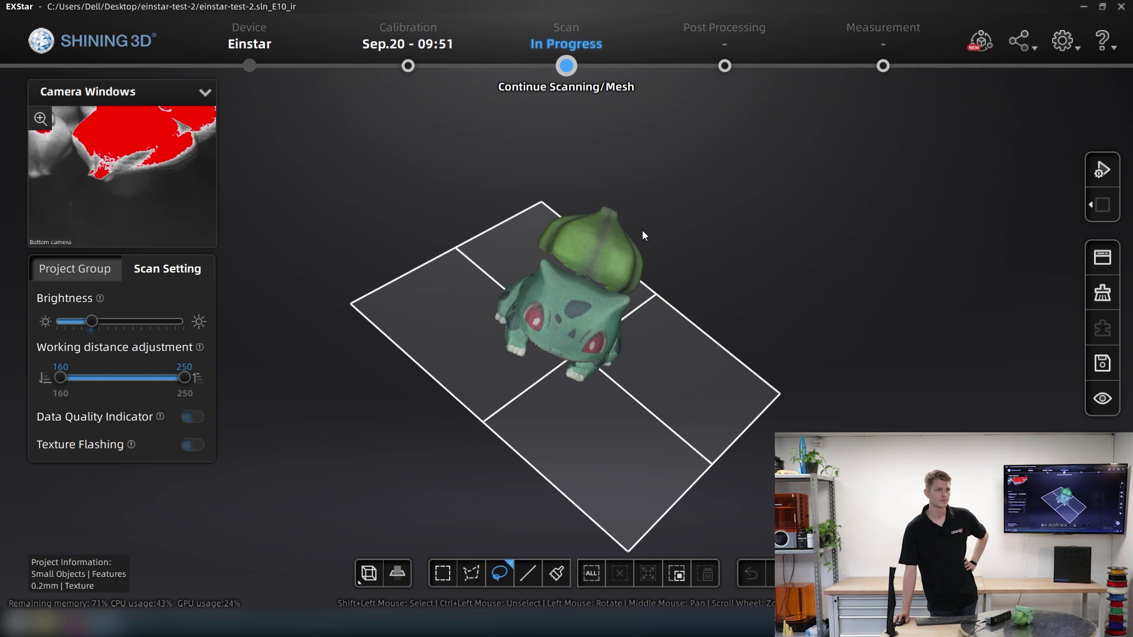
Add a second project to the project group, keeping Small Objects, Features alignment and 0.2 mm resolution.
left_click_drag(759, 380, 331, 384)
left_click(98, 273)
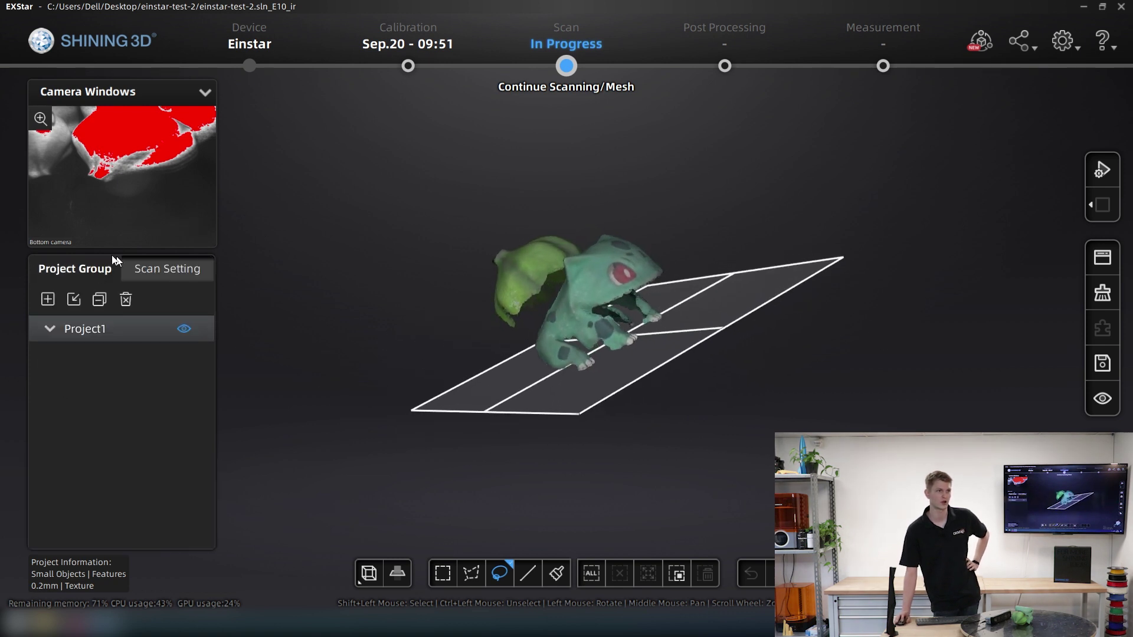
left_click(48, 300)
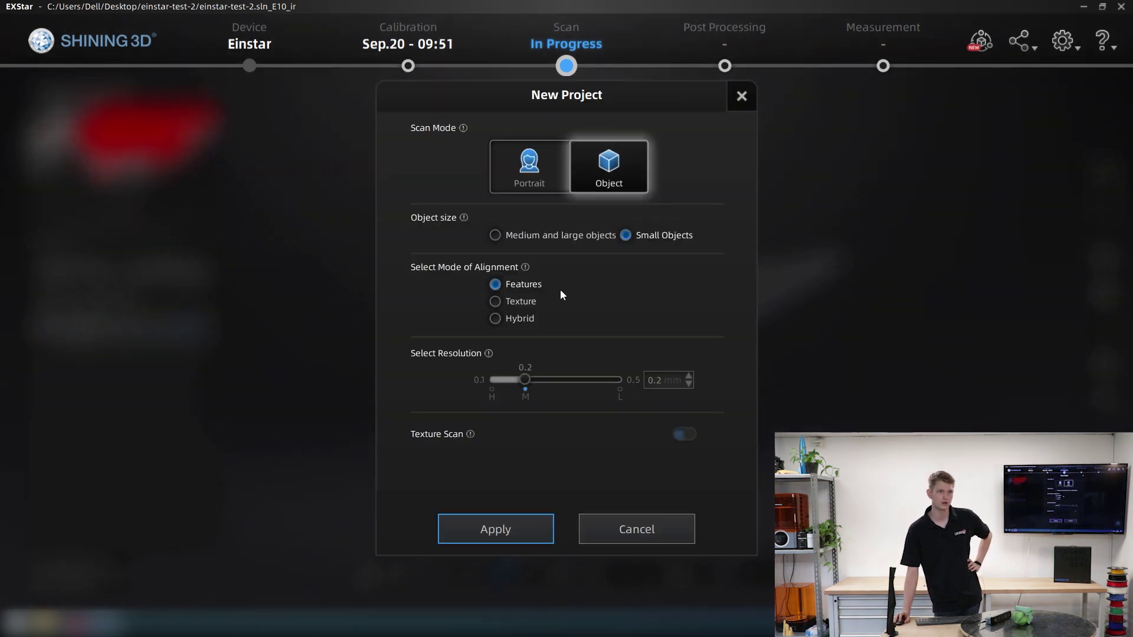
left_click(506, 533)
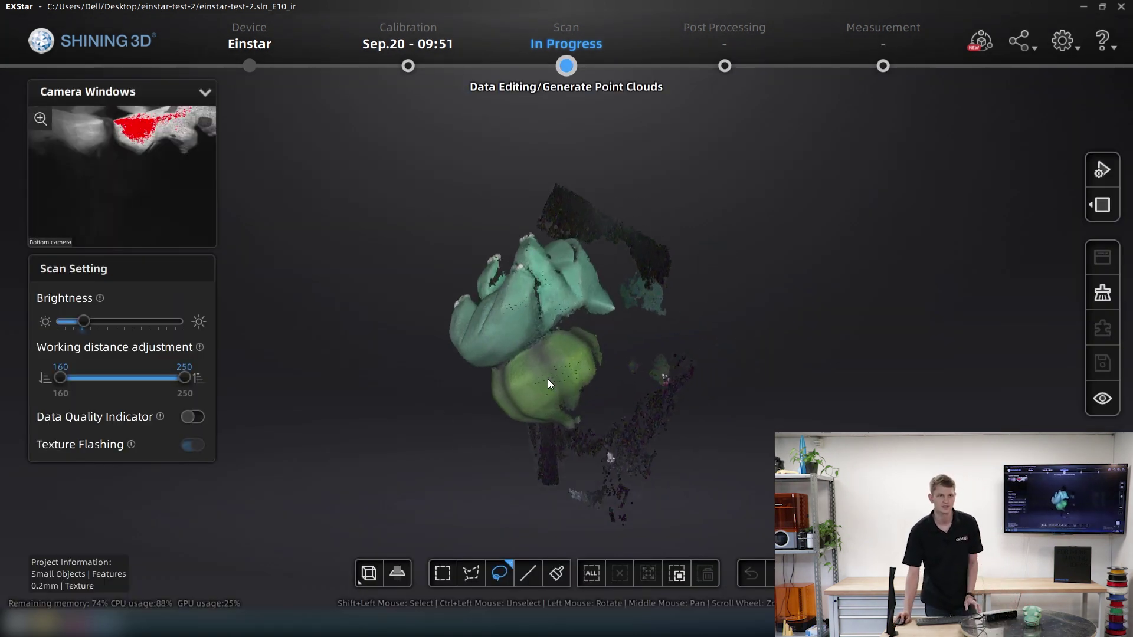
Generate the point cloud from the second scan of the overturned figure, without the optimization option.
left_click_drag(547, 384, 636, 300)
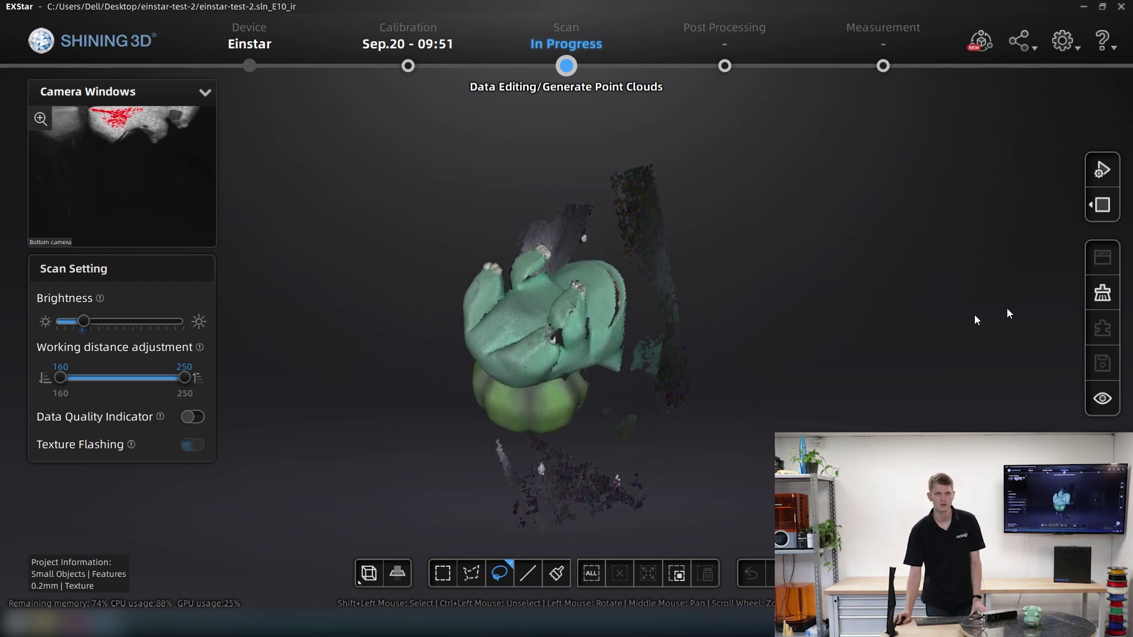
left_click(1102, 205)
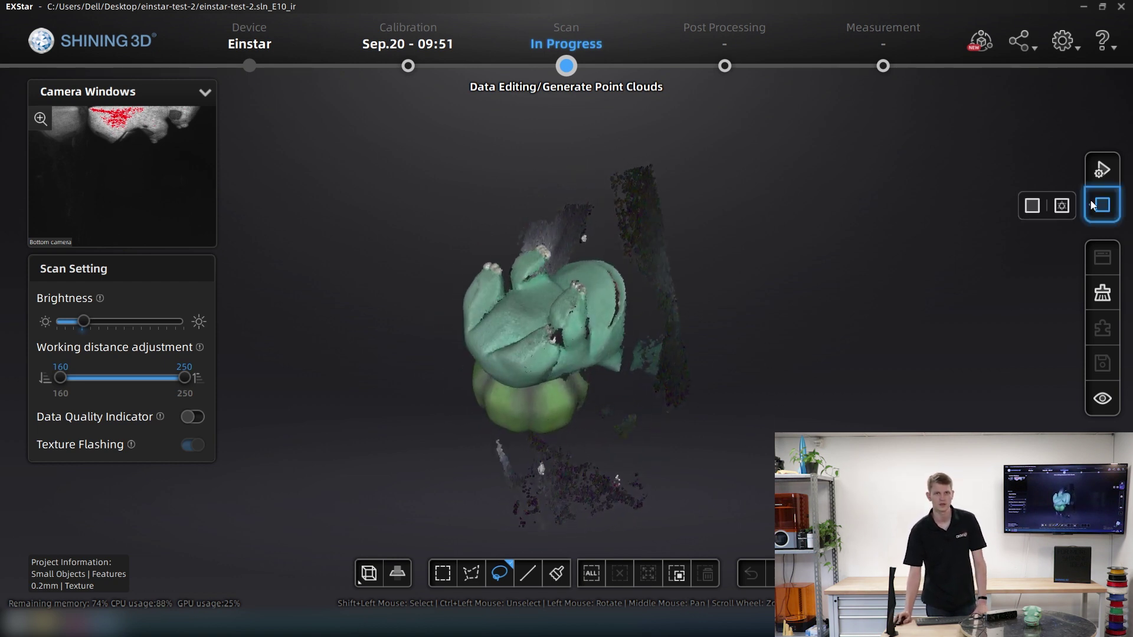
left_click(1032, 205)
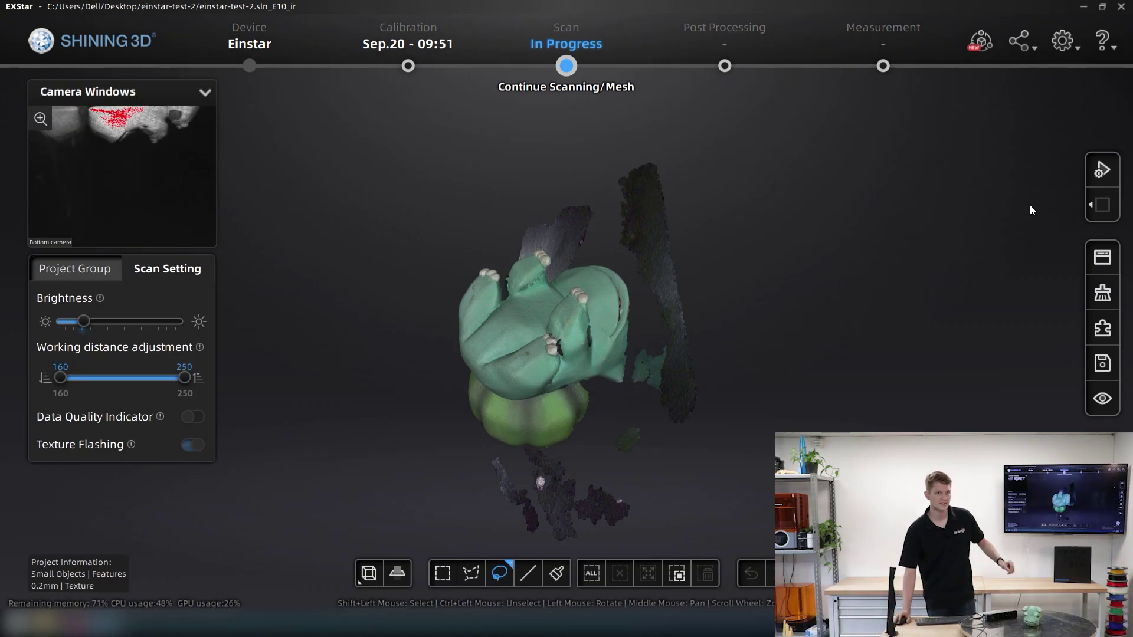
Delete the turntable surface and stray data from the second scan with a straight-line cutting plane just beneath the figure.
left_click_drag(726, 306, 515, 202)
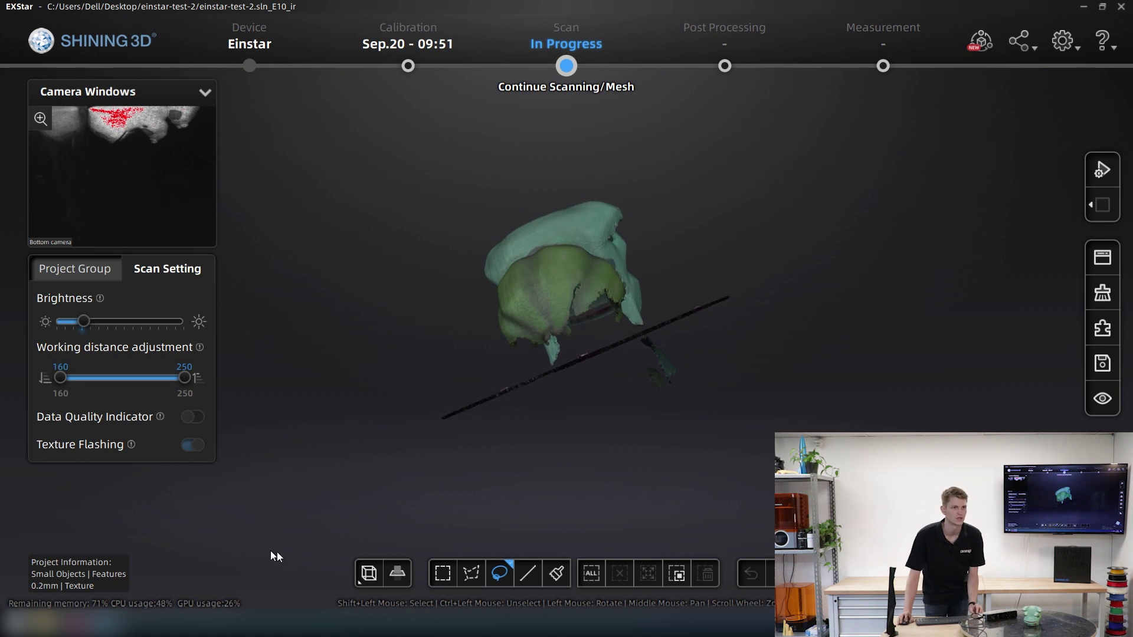
left_click(397, 573)
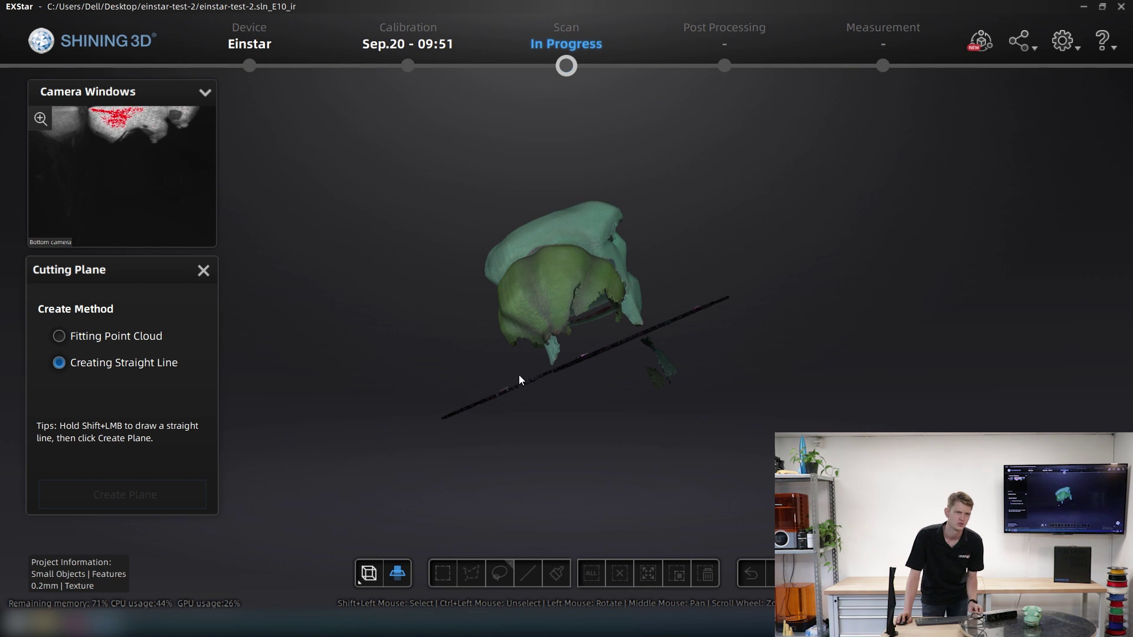
mouse_move(523, 375)
left_mouse_down("shift")
mouse_move(607, 349)
mouse_move(665, 306)
mouse_move(741, 282)
left_mouse_up("shift")
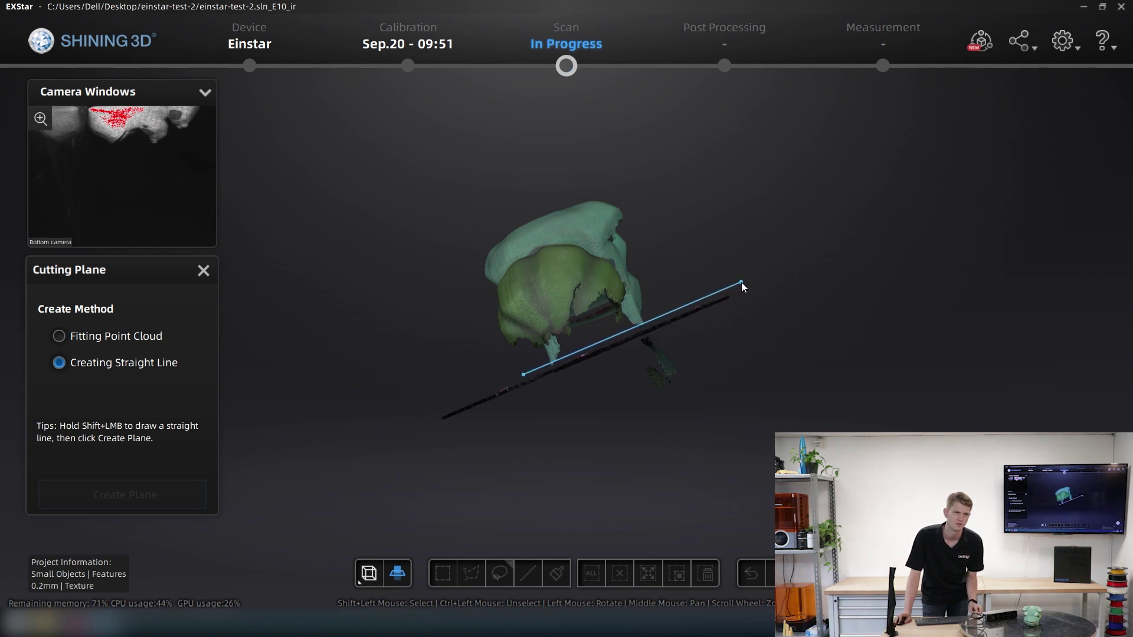
left_click(164, 493)
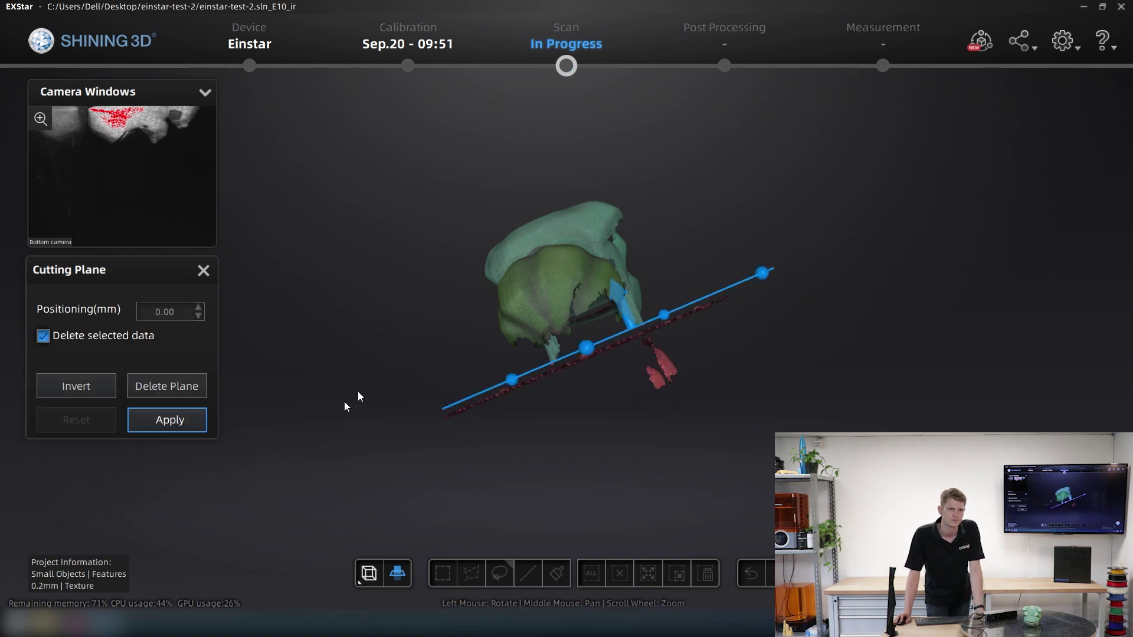
left_click_drag(653, 199, 693, 271)
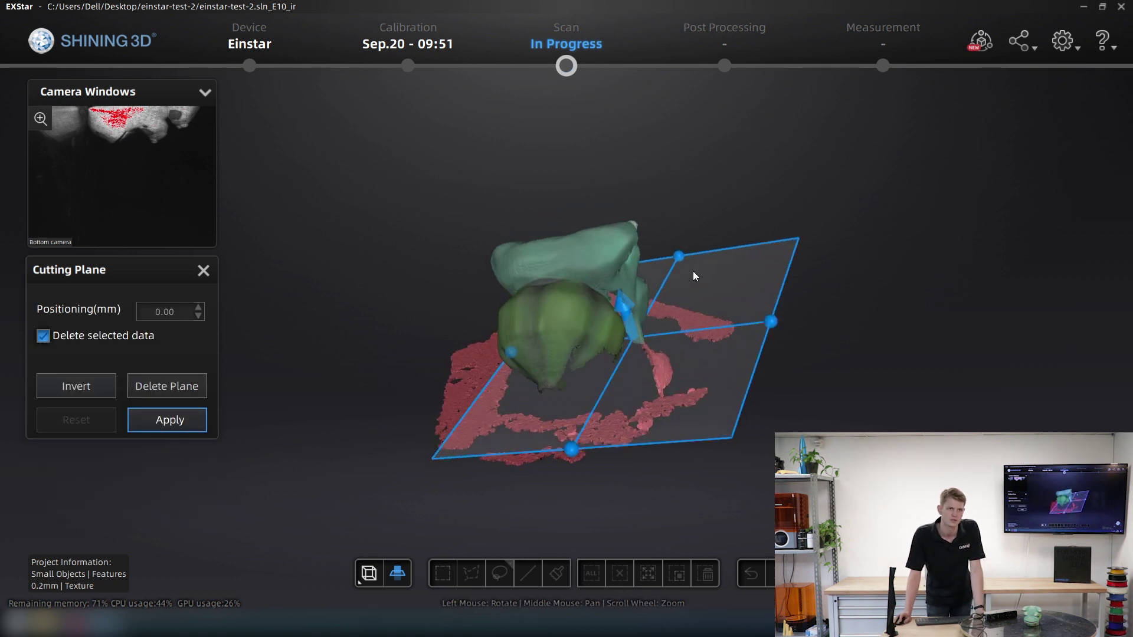
left_click(177, 424)
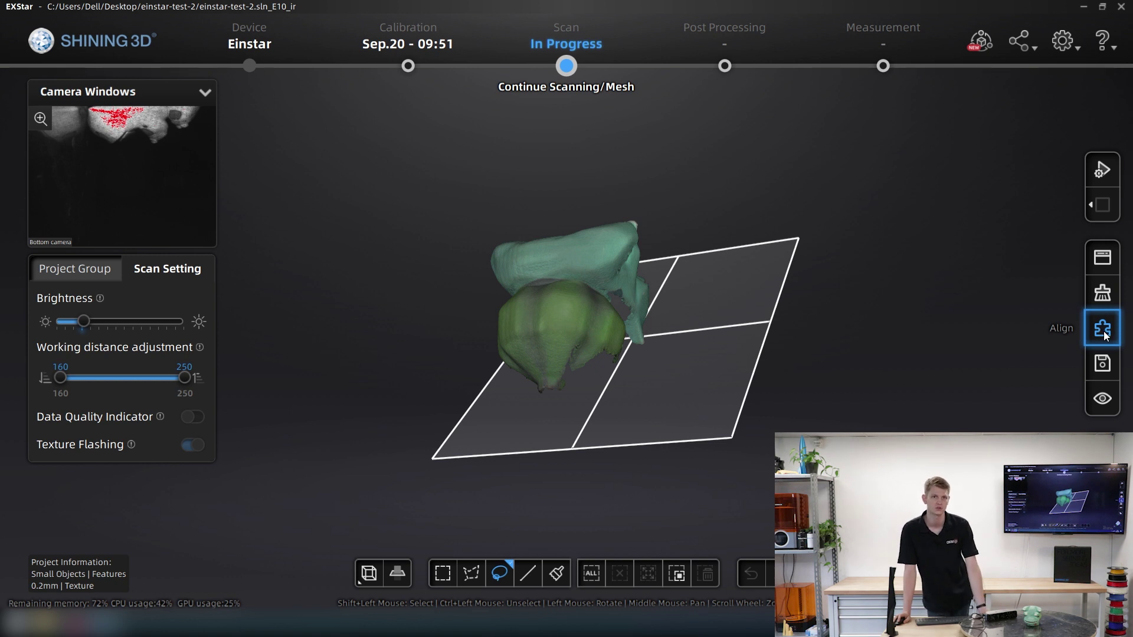
Align the two scans automatically by features, with Project1 as the fixed model and Project2 as the floated one.
left_click(1104, 330)
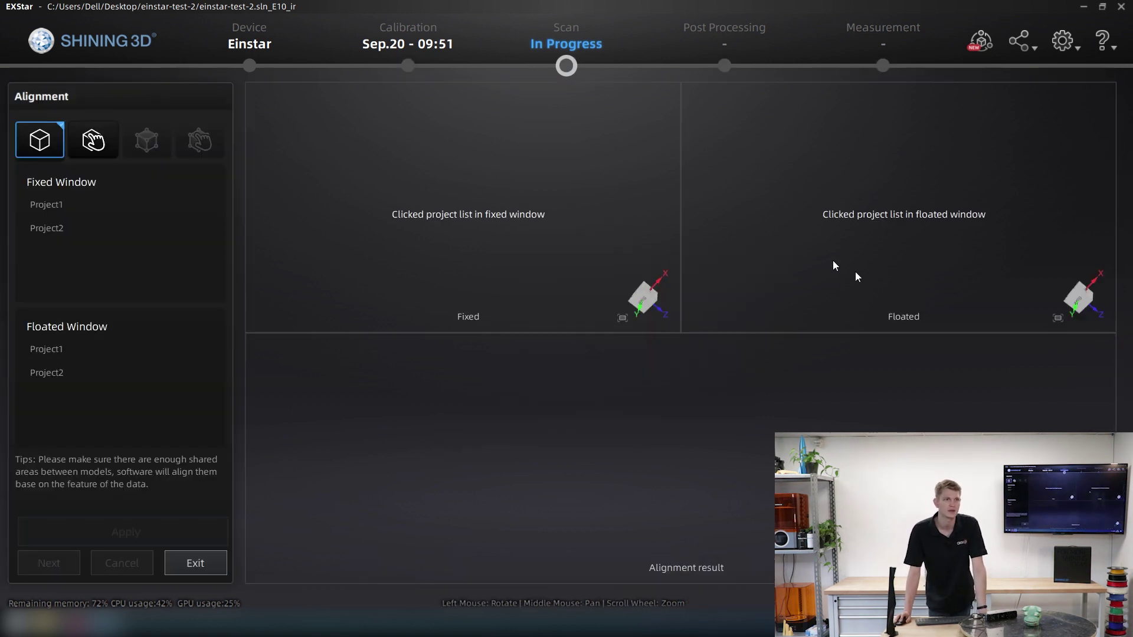
left_click(69, 207)
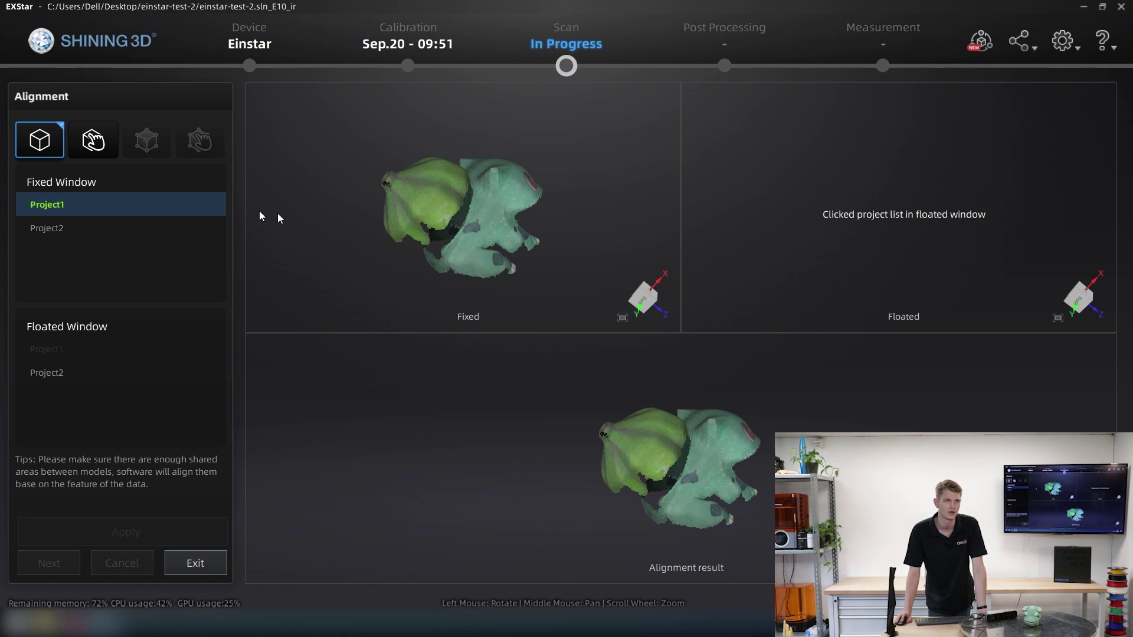
left_click(143, 372)
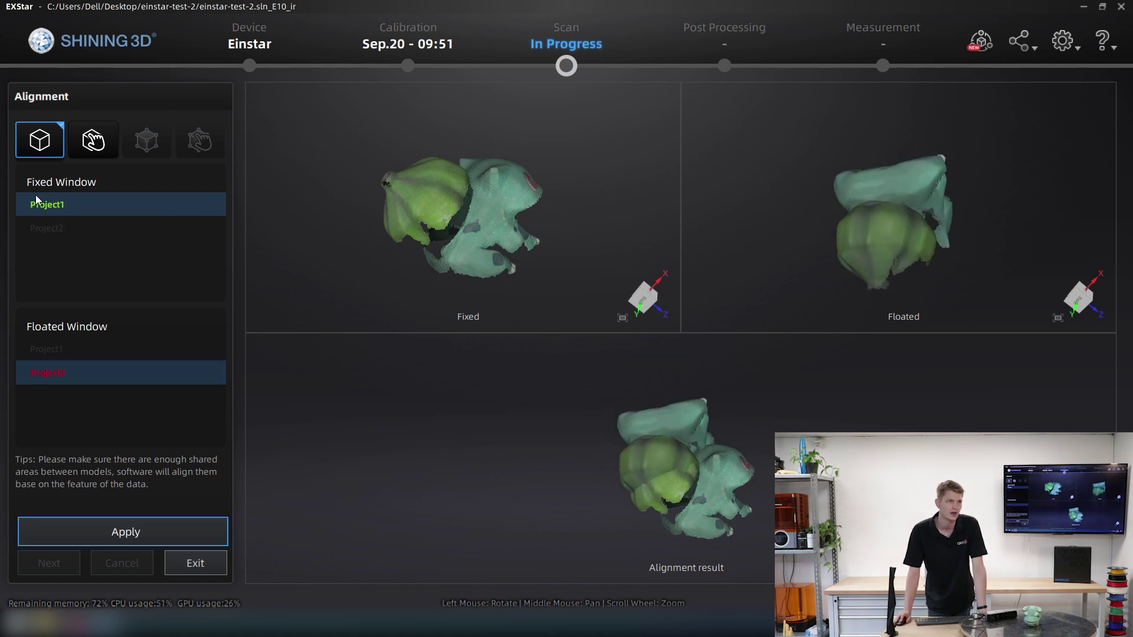
left_click(144, 535)
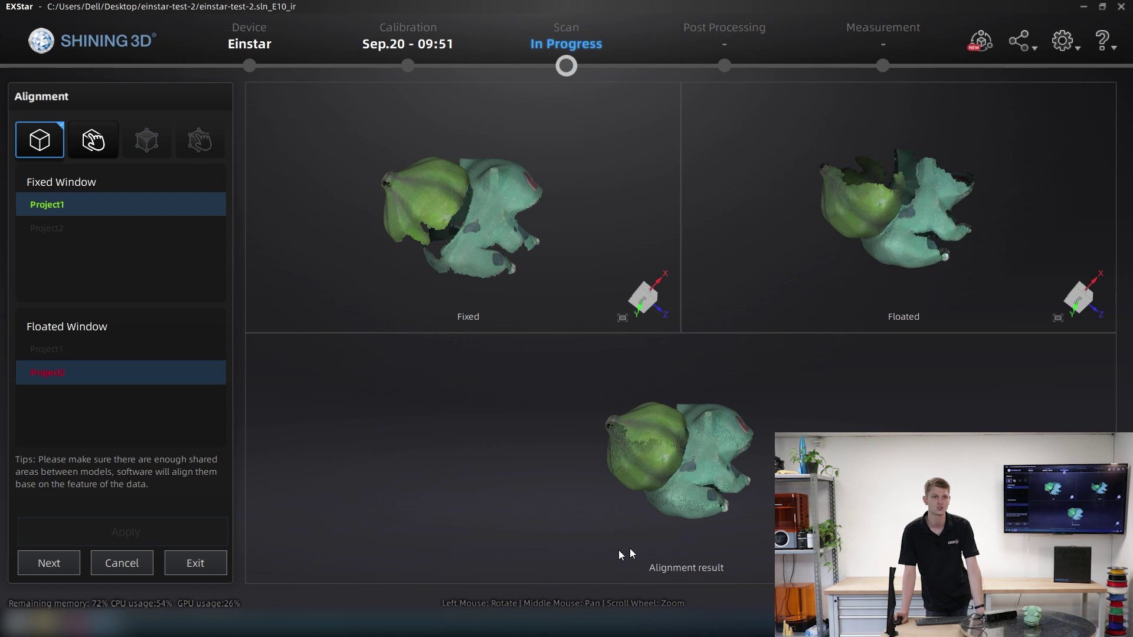
Check the alignment result from several sides, accept it and leave the alignment.
scroll(653, 481, "up", 3)
left_click_drag(749, 513, 714, 460)
left_click_drag(716, 413, 427, 518)
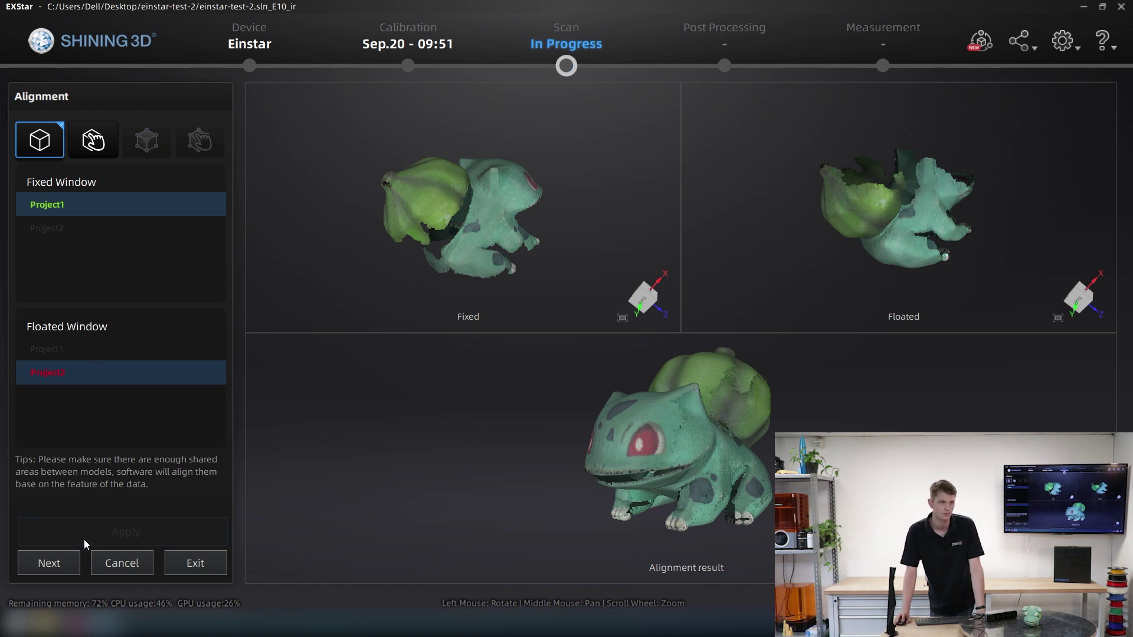
left_click(64, 567)
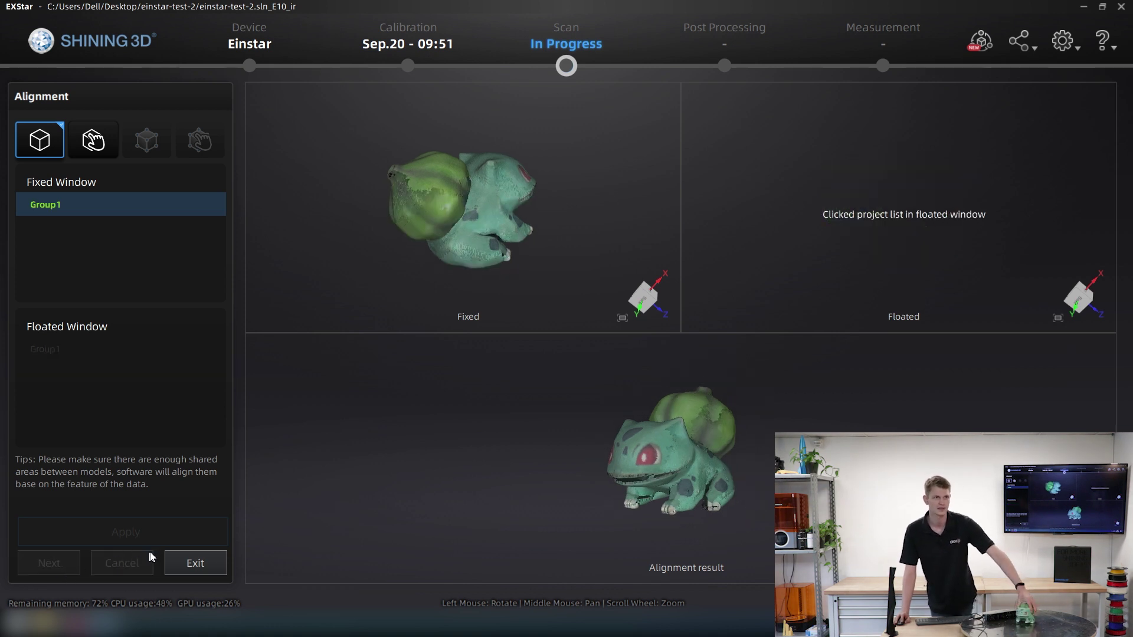
left_click(182, 565)
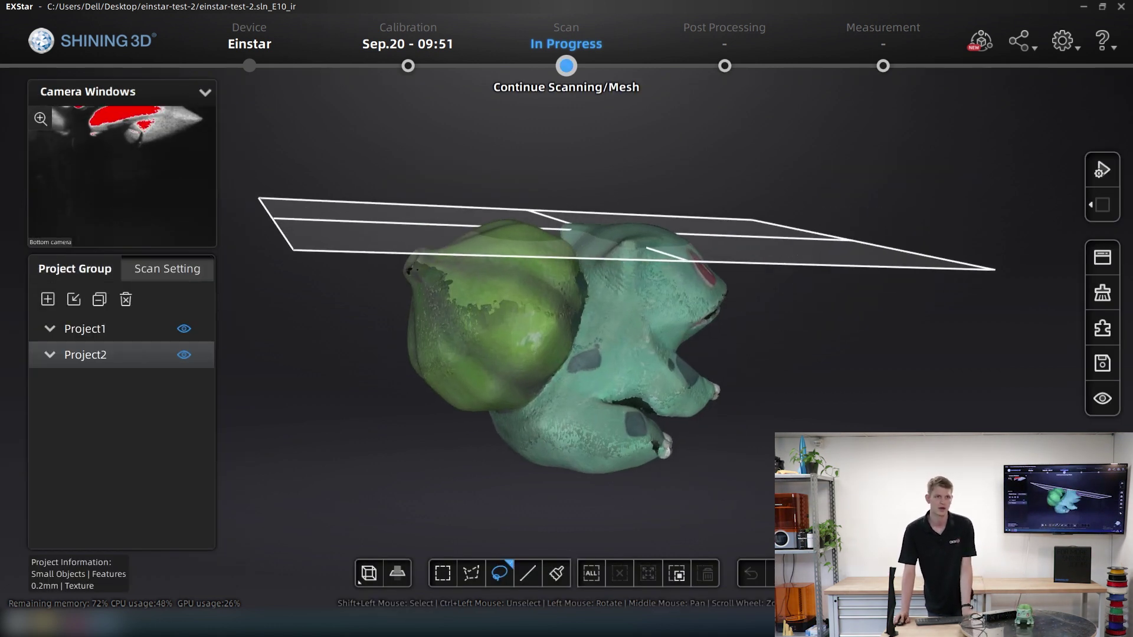
Mesh the aligned scans as a non-watertight model using the recommended optimization parameters.
left_click_drag(410, 467, 1024, 405)
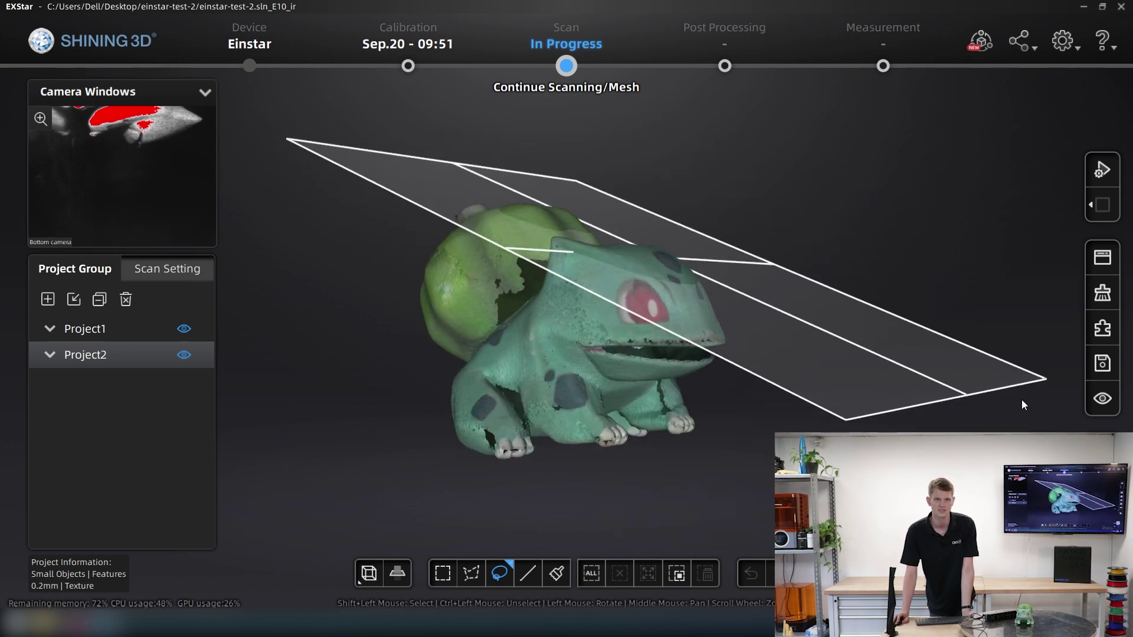
left_click(628, 87)
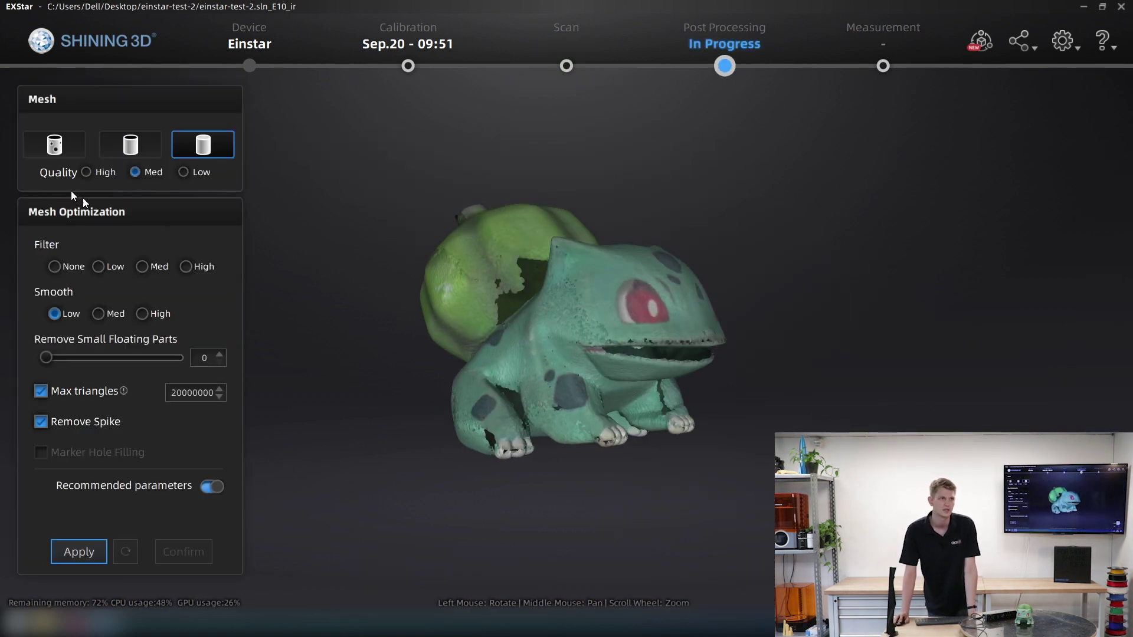
left_click(66, 147)
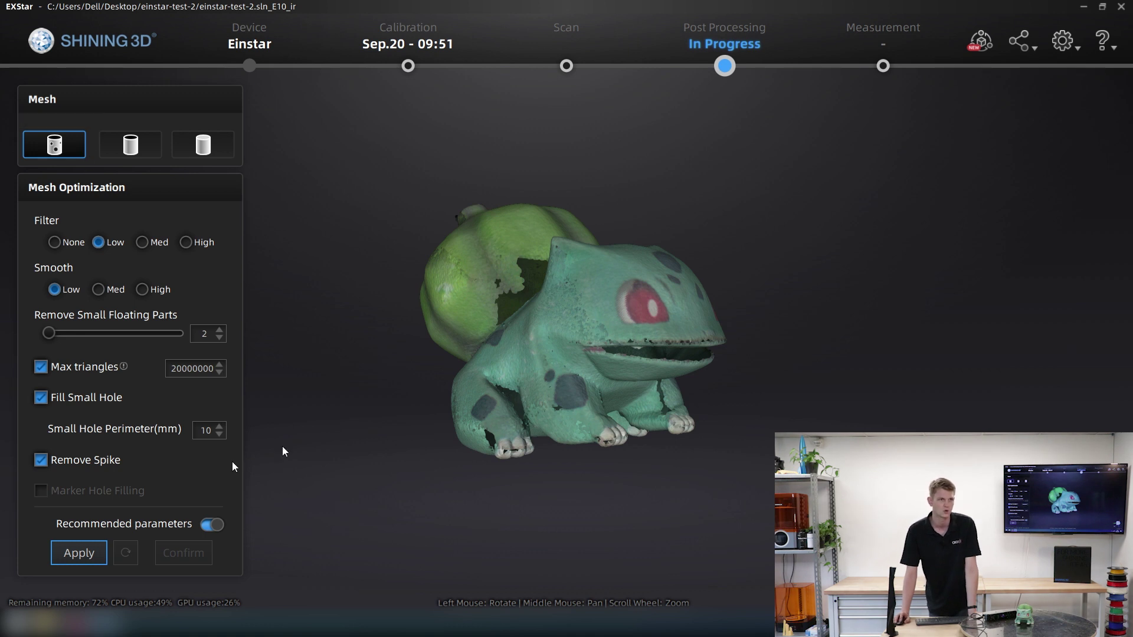
left_click(72, 555)
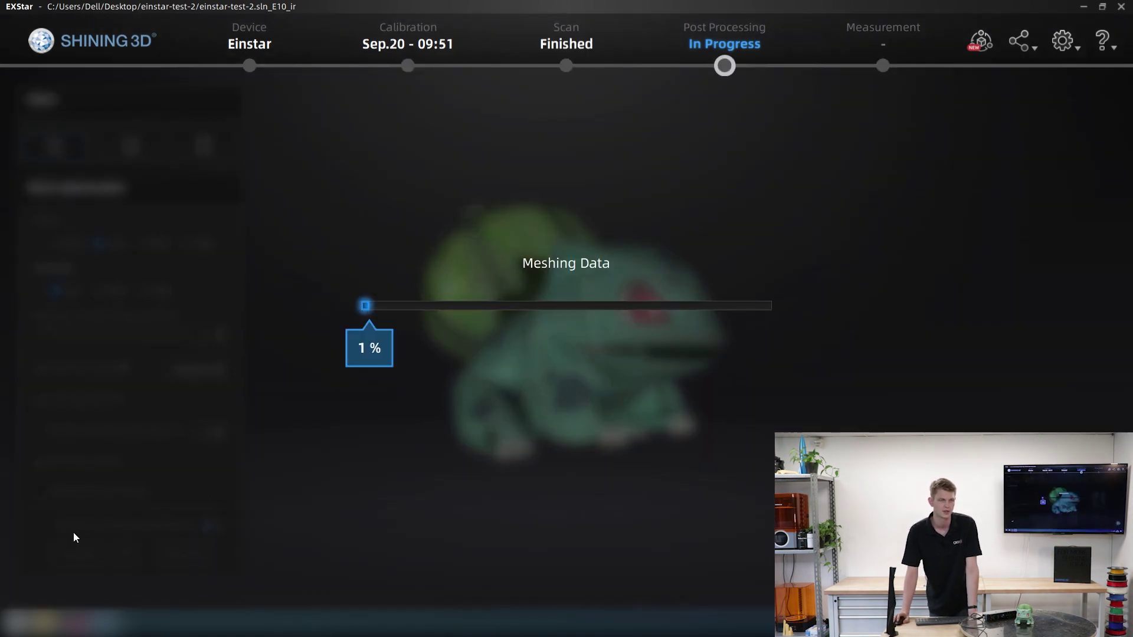